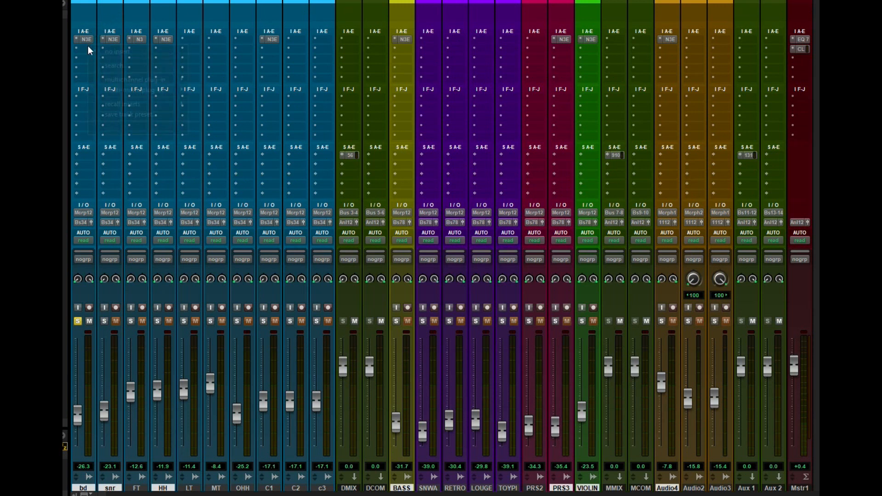
# Insert the stereo Dyn3 Compressor/Limiter in the bd track's second insert slot and set its threshold to -11.7 dB during playback
pyautogui.click(88, 46)
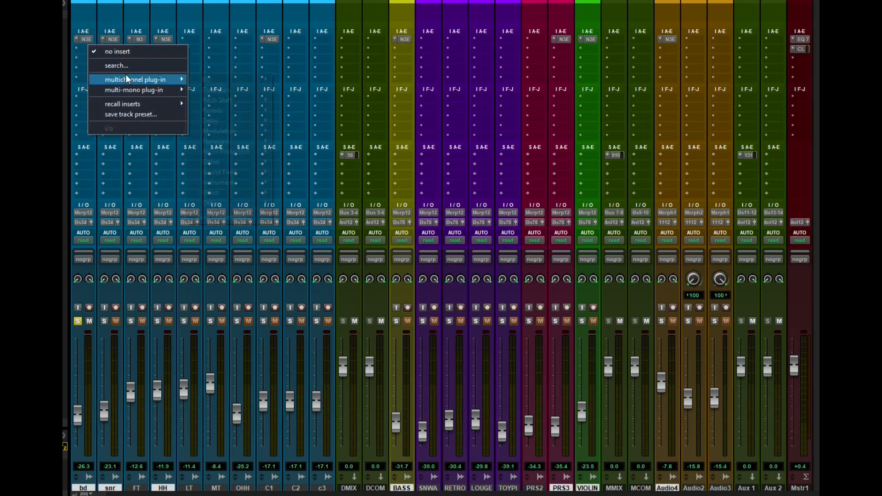
pyautogui.moveTo(133, 80)
pyautogui.moveTo(222, 90)
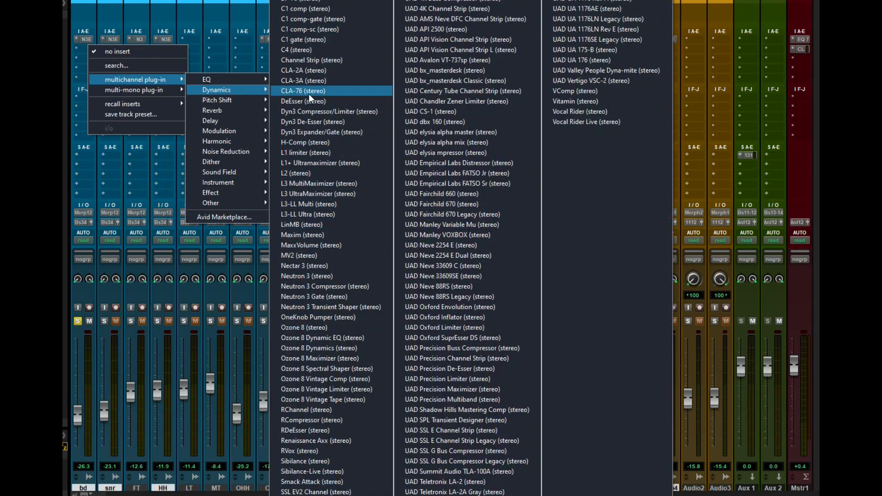
pyautogui.click(310, 110)
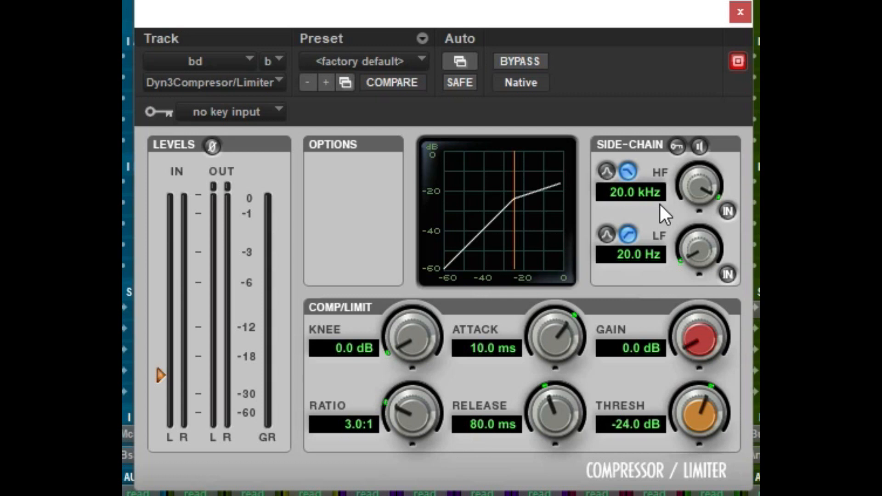
pyautogui.press('space')
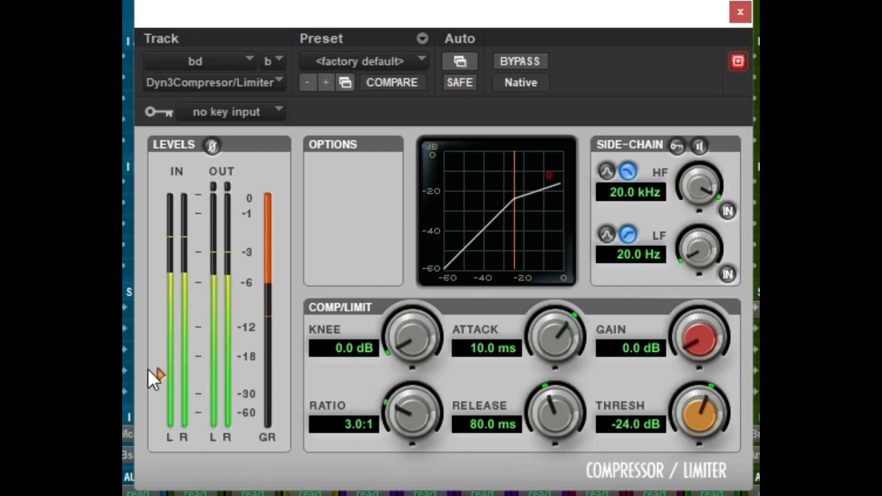
pyautogui.moveTo(156, 376); pyautogui.dragTo(162, 327)
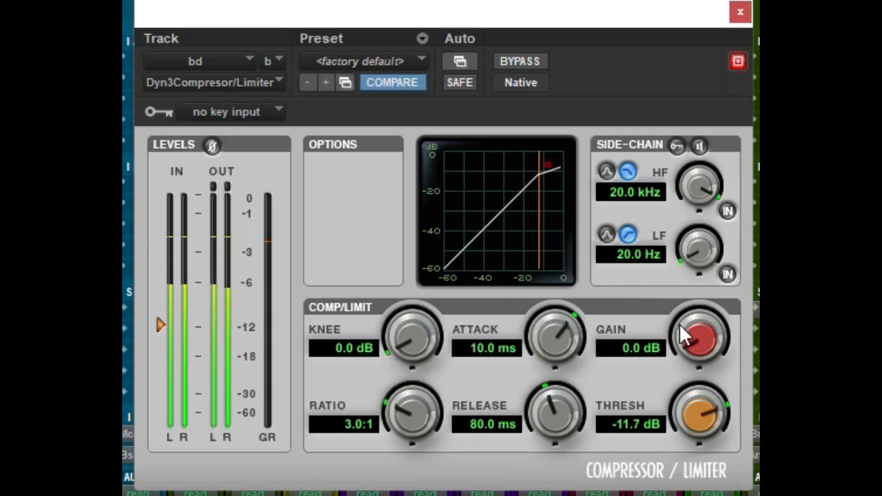
# Set the bd compressor's gain to 1 dB and shorten its release time
pyautogui.doubleClick(624, 349)
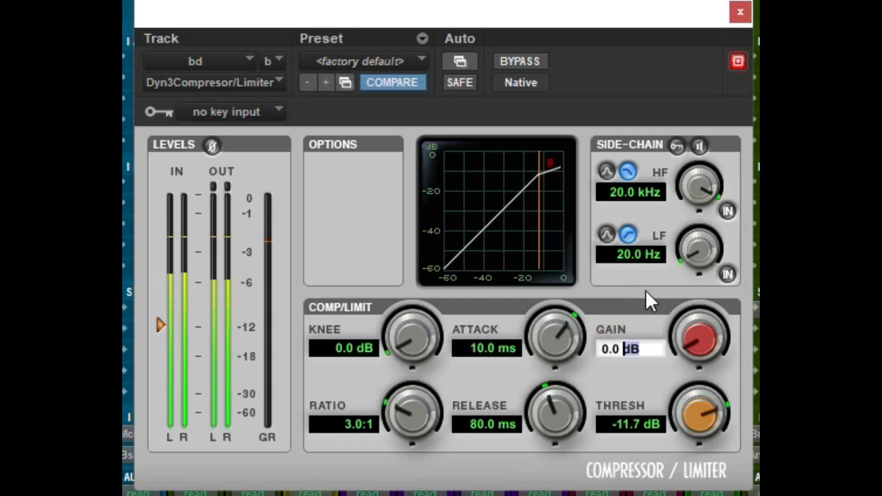
pyautogui.press('BackSpace')
pyautogui.press('BackSpace')
pyautogui.press('BackSpace')
pyautogui.press('BackSpace')
pyautogui.press('BackSpace')
pyautogui.write('1')
pyautogui.press('Return')
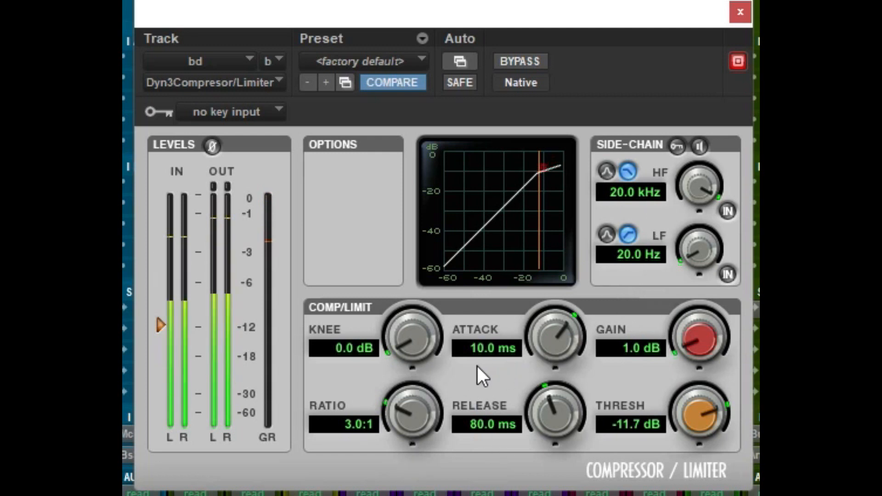
pyautogui.moveTo(545, 409); pyautogui.dragTo(557, 495)
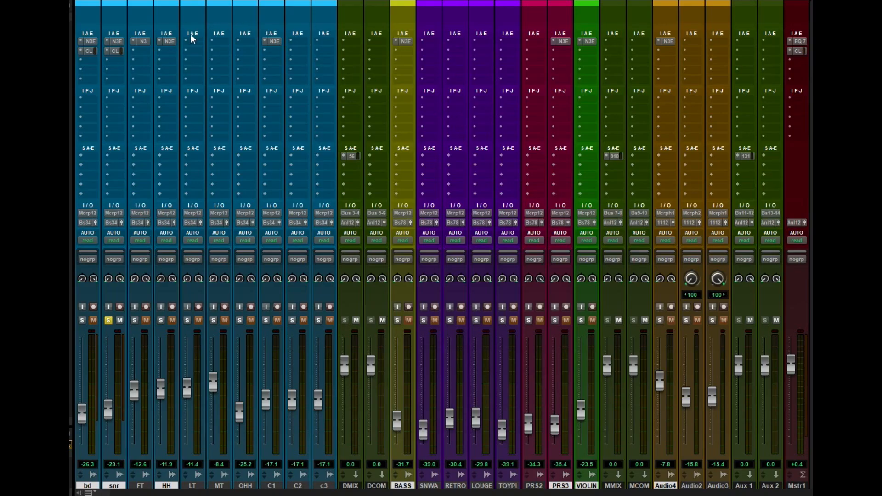
# Insert the stereo Dyn3 Compressor/Limiter in the HH track's second insert slot and close the plug-in window
pyautogui.click(170, 50)
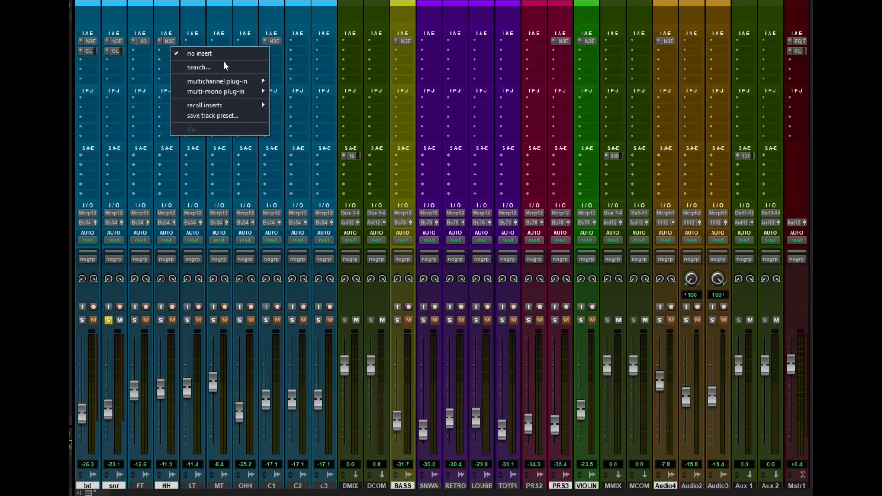
pyautogui.moveTo(234, 83)
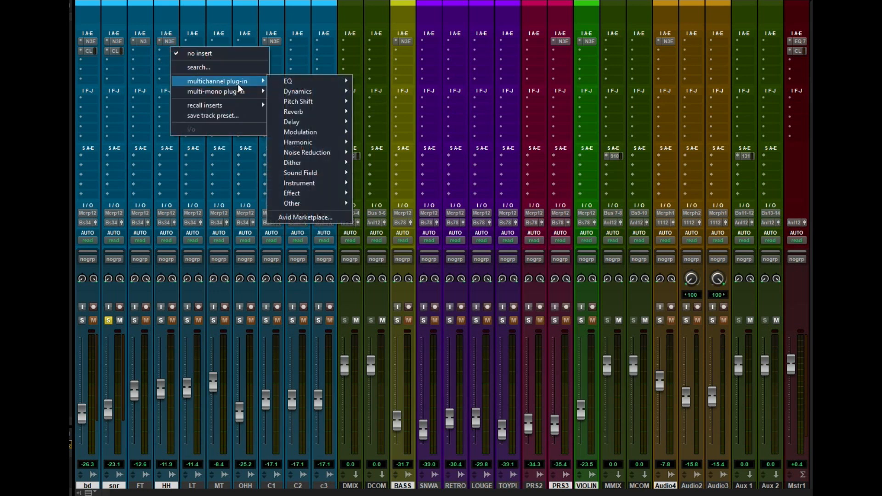
pyautogui.moveTo(321, 94)
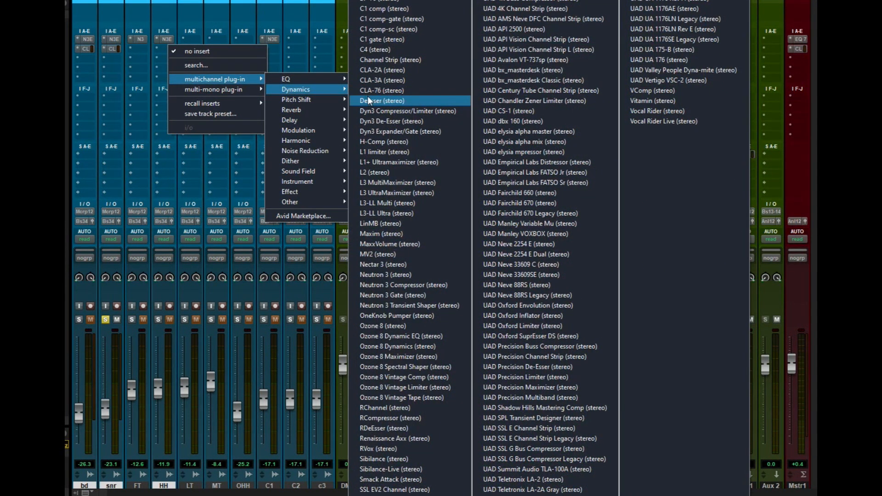
pyautogui.click(370, 111)
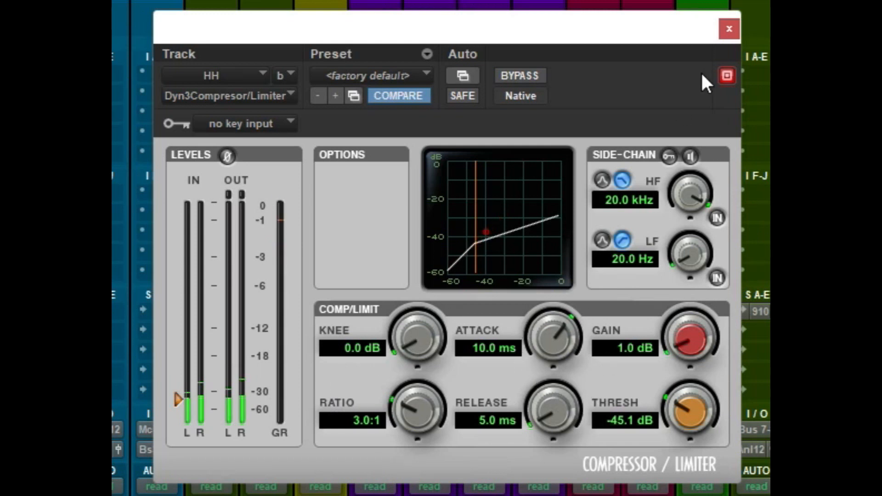
pyautogui.click(721, 29)
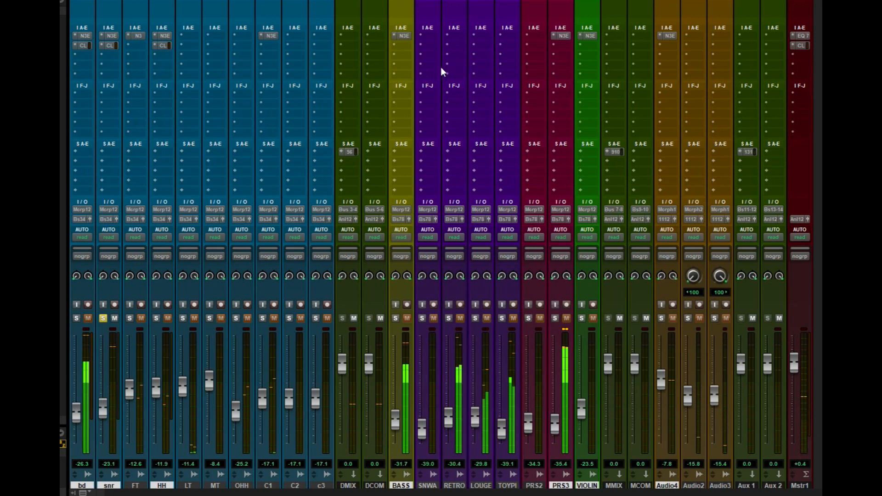
# Solo the BASS and bd tracks alongside the snare, leaving bd unmuted
pyautogui.click(396, 318)
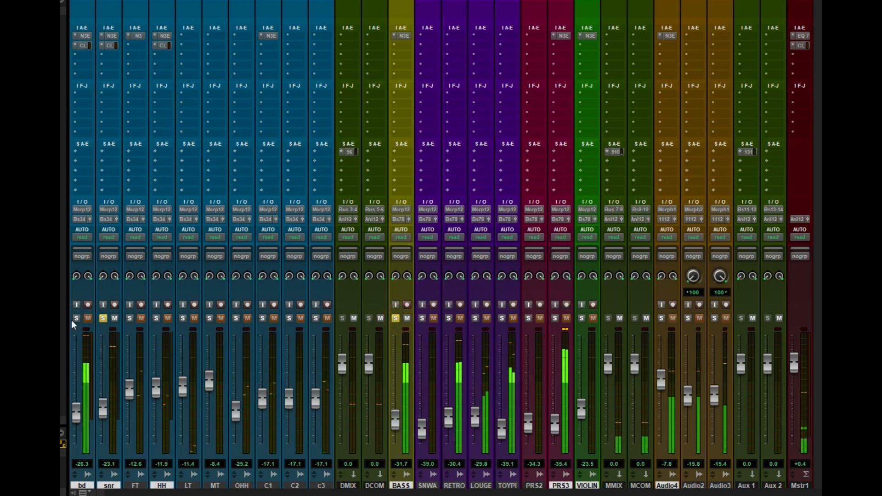
pyautogui.click(86, 319)
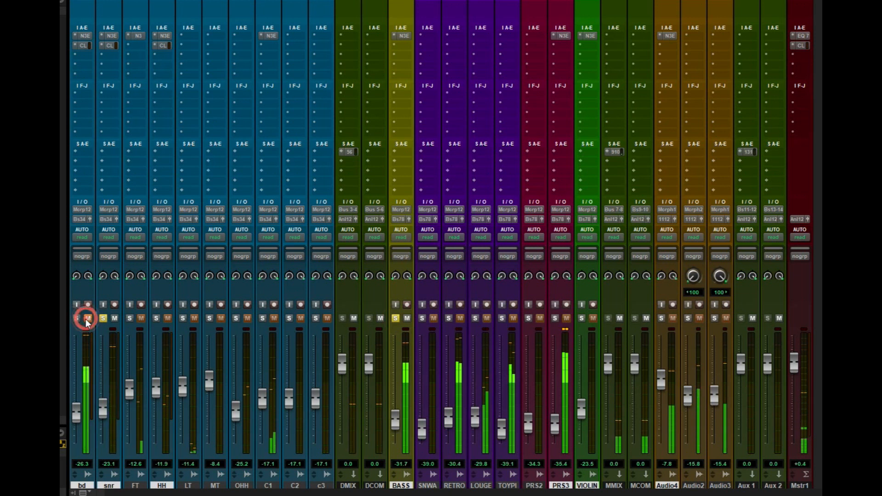
pyautogui.click(85, 319)
pyautogui.click(77, 319)
# Insert the stereo Dyn3 Compressor/Limiter in the BASS track's second insert slot
pyautogui.click(409, 43)
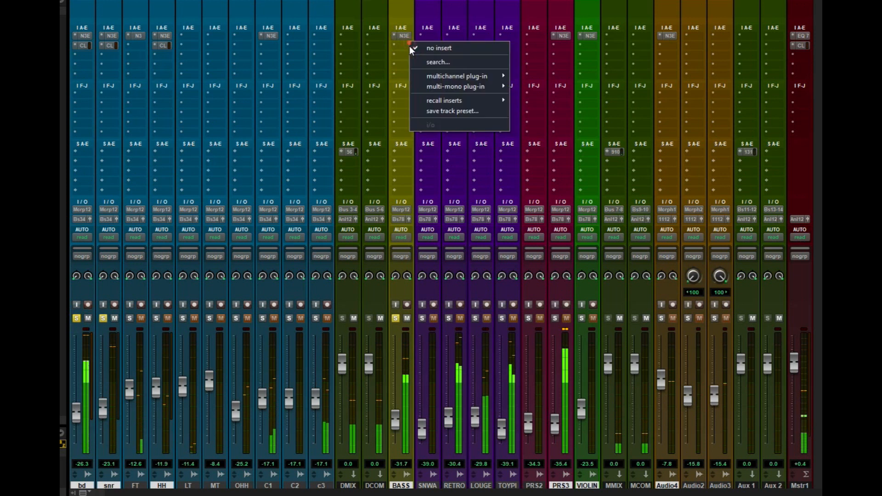
pyautogui.moveTo(441, 77)
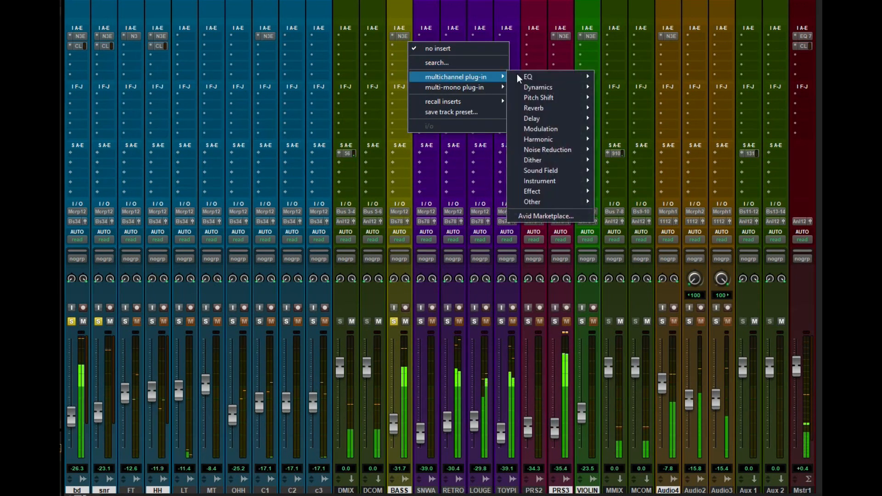
pyautogui.moveTo(574, 87)
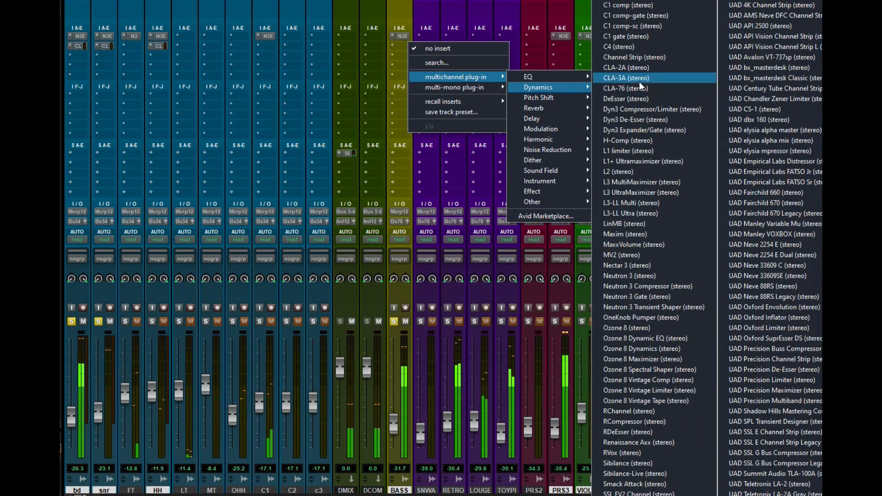
pyautogui.click(633, 113)
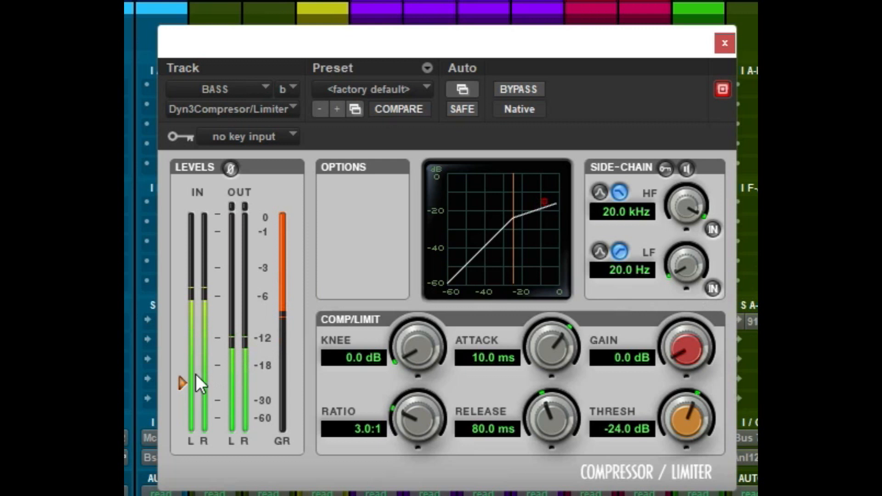
# Set the BASS compressor's threshold to -11.7 dB and its gain to 1 dB
pyautogui.moveTo(186, 378); pyautogui.dragTo(188, 346)
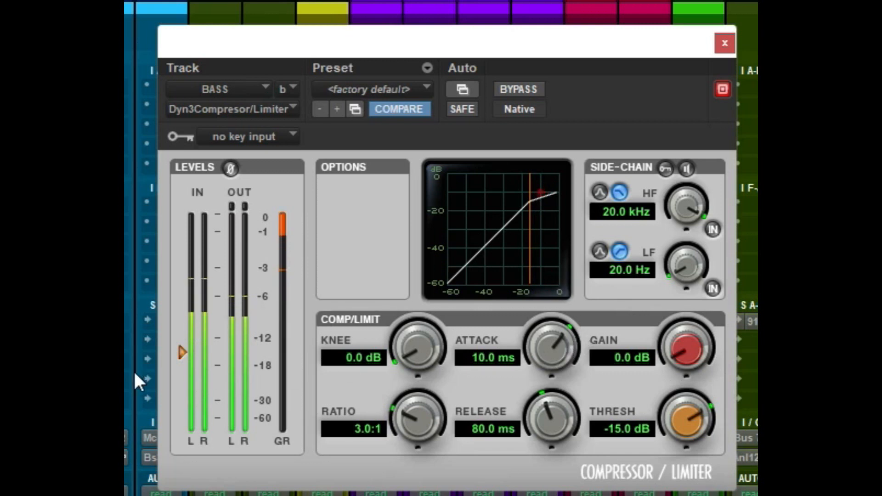
pyautogui.click(187, 351)
pyautogui.moveTo(187, 351); pyautogui.dragTo(184, 334)
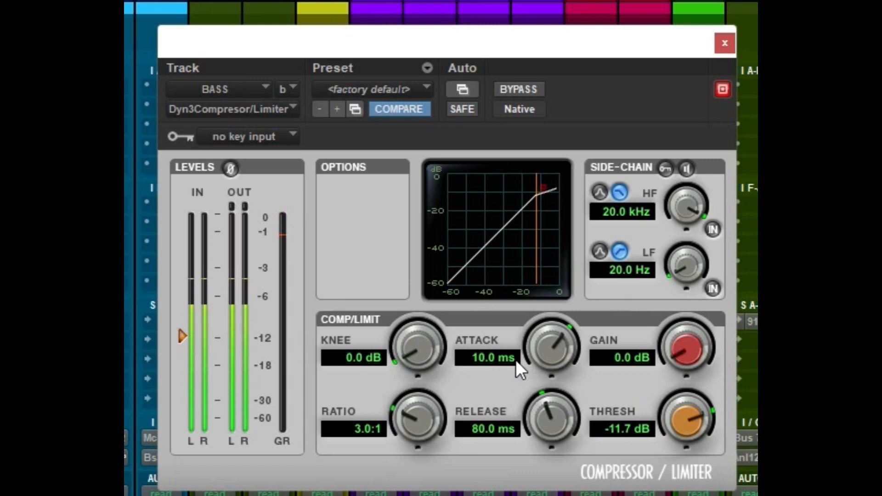
pyautogui.click(625, 365)
pyautogui.write('1')
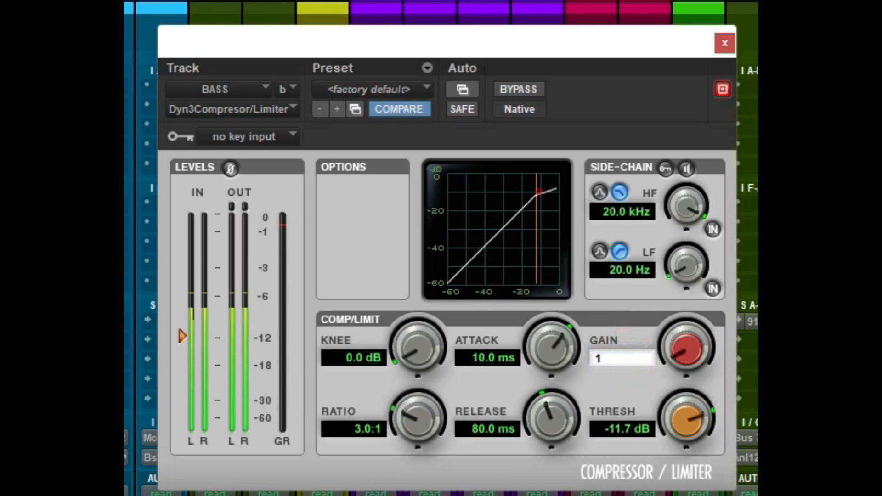
pyautogui.press('Return')
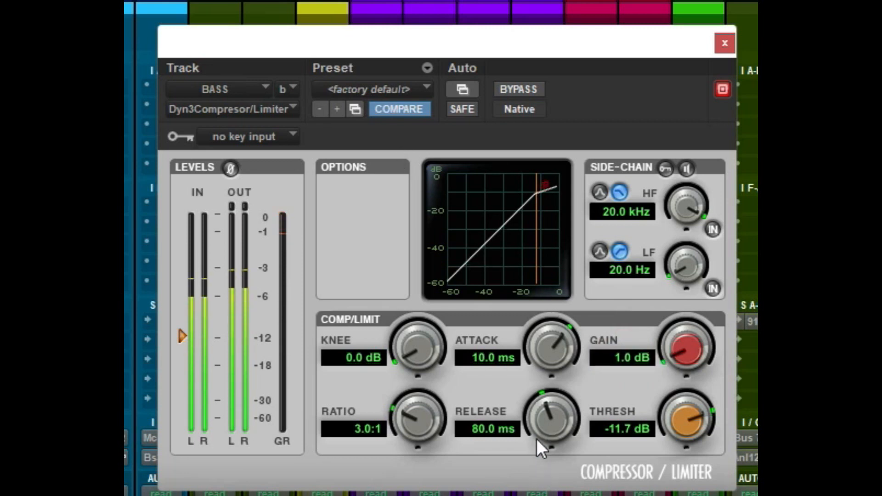
# Shorten the BASS compressor's release time to 9.9 ms
pyautogui.moveTo(555, 420); pyautogui.dragTo(555, 399)
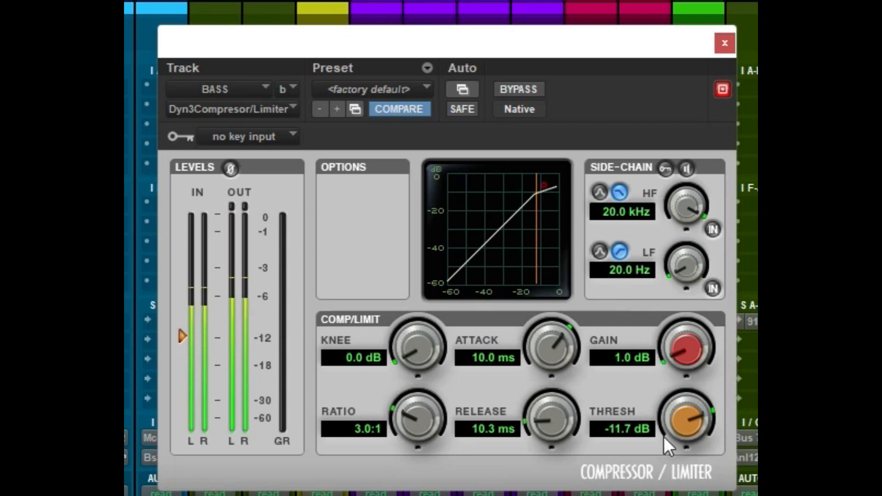
pyautogui.moveTo(547, 429); pyautogui.dragTo(546, 445)
pyautogui.moveTo(544, 430); pyautogui.dragTo(543, 419)
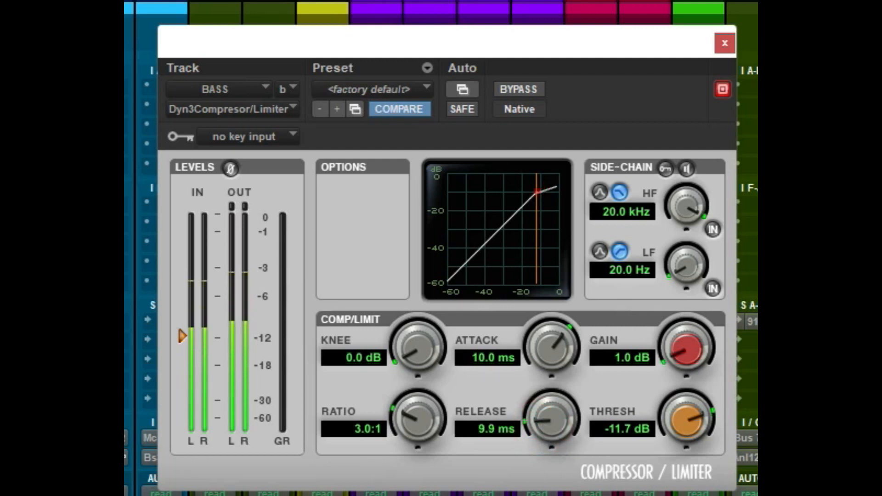
# Compare the bass sound with the compressor bypassed and active, then close the plug-in window
pyautogui.click(506, 87)
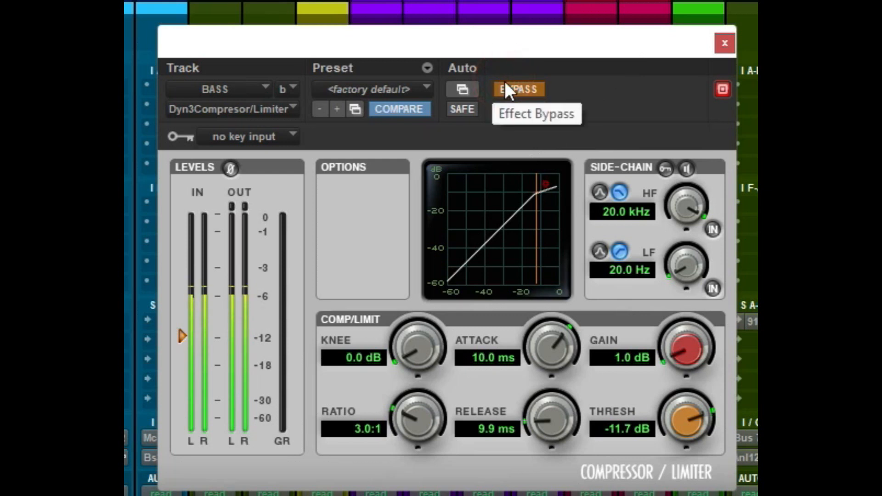
pyautogui.click(504, 81)
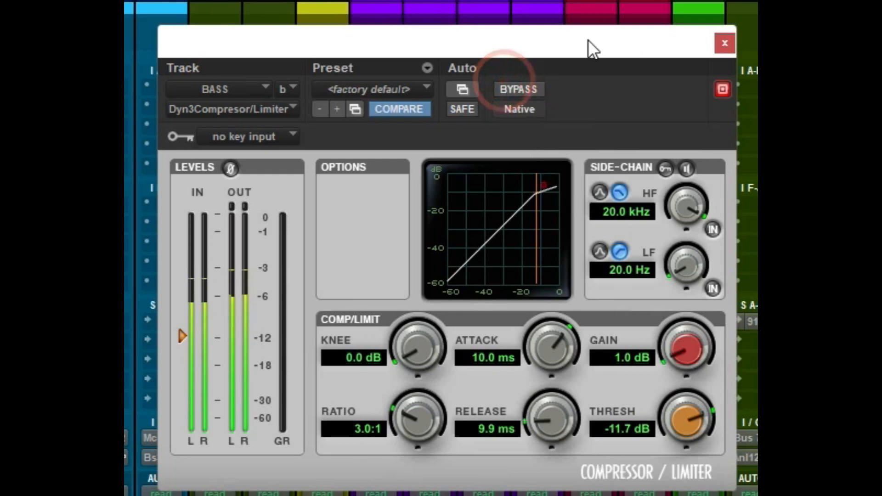
pyautogui.click(723, 44)
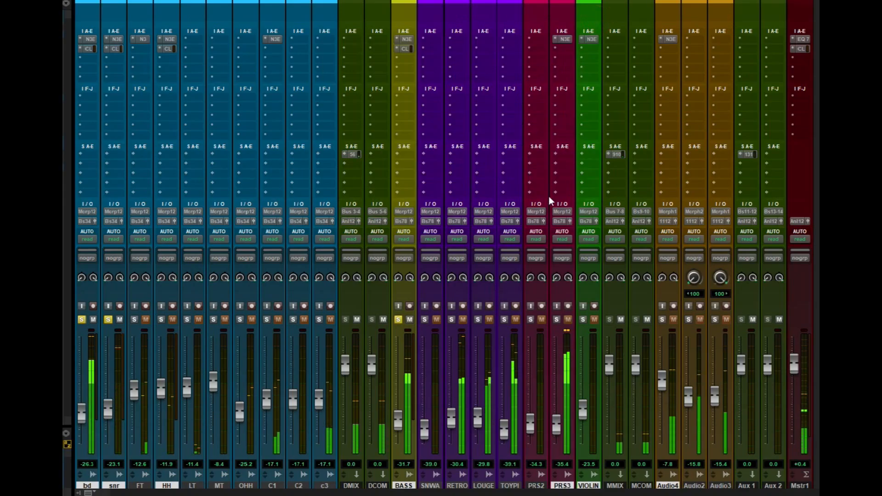
# Solo the PRS3 track and insert the stereo Dyn3 Compressor/Limiter in its second insert slot
pyautogui.click(556, 320)
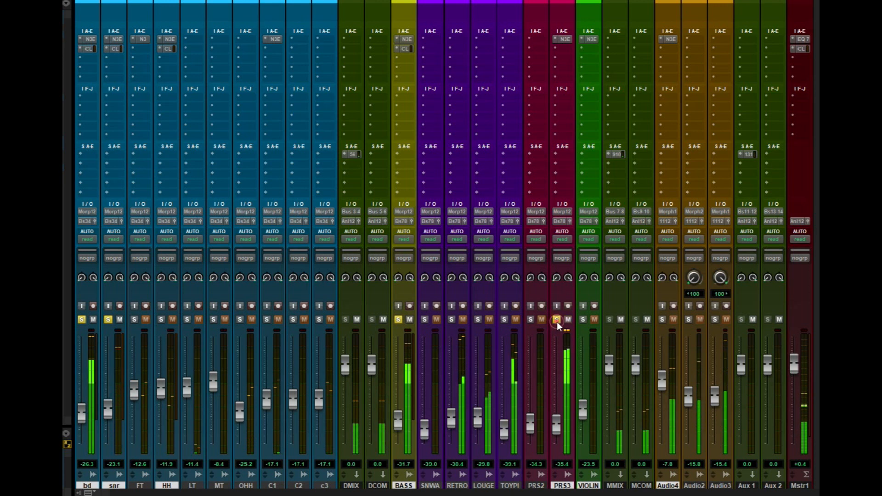
pyautogui.click(567, 48)
pyautogui.moveTo(638, 78)
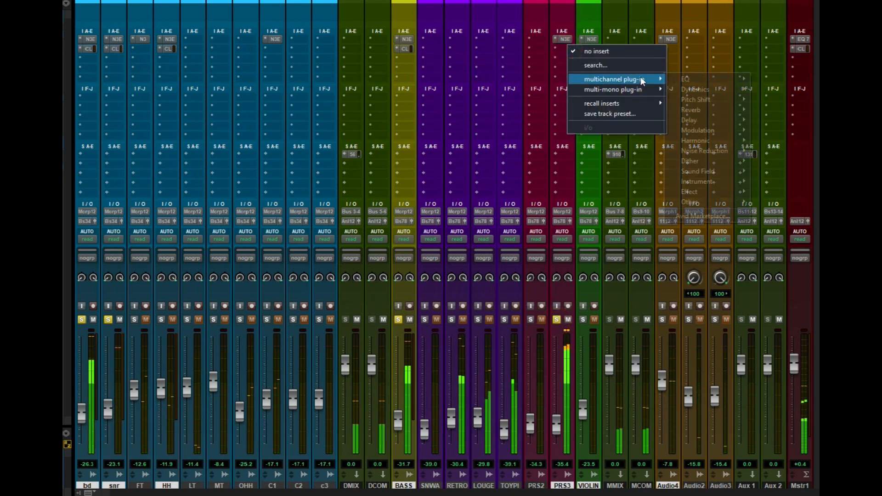
pyautogui.moveTo(709, 99)
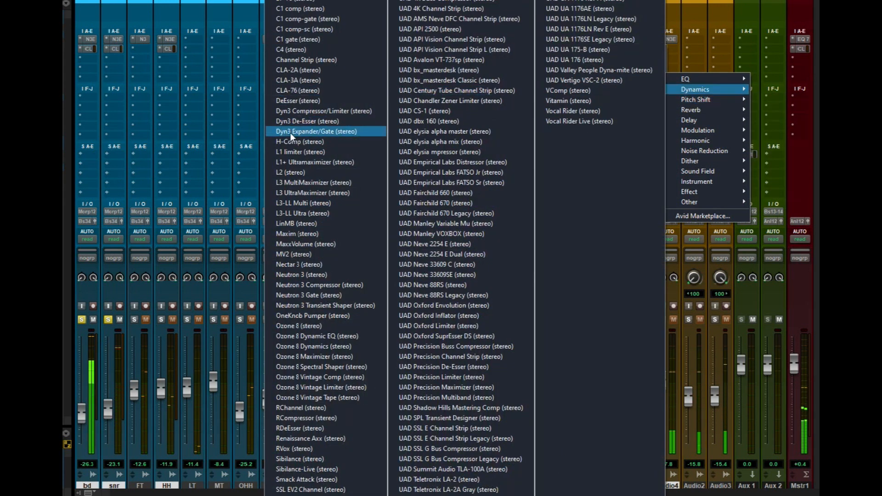
pyautogui.click(315, 110)
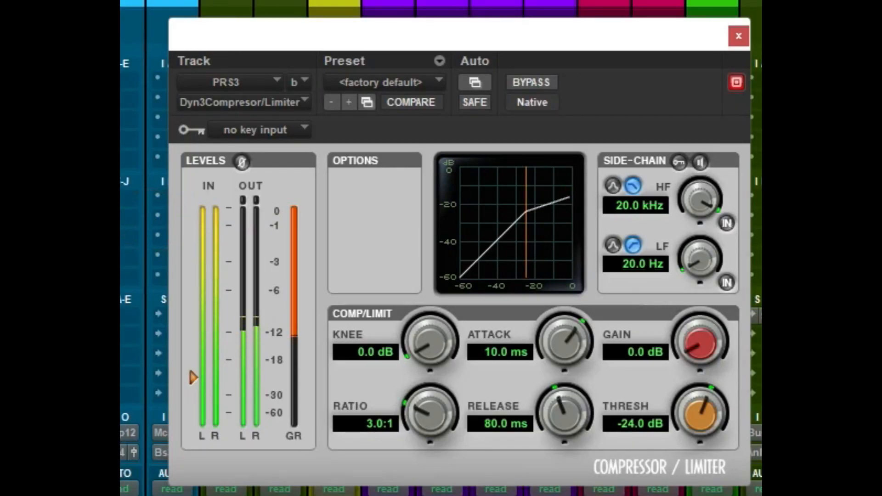
# Set the PRS3 compressor's threshold to -8.5 dB and its gain to 1 dB
pyautogui.moveTo(198, 374); pyautogui.dragTo(201, 305)
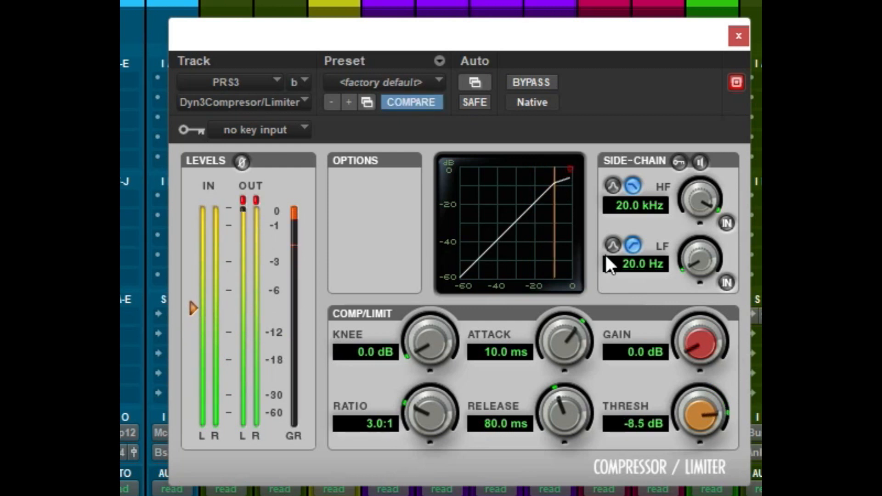
pyautogui.moveTo(623, 353); pyautogui.dragTo(622, 352)
pyautogui.click(622, 353)
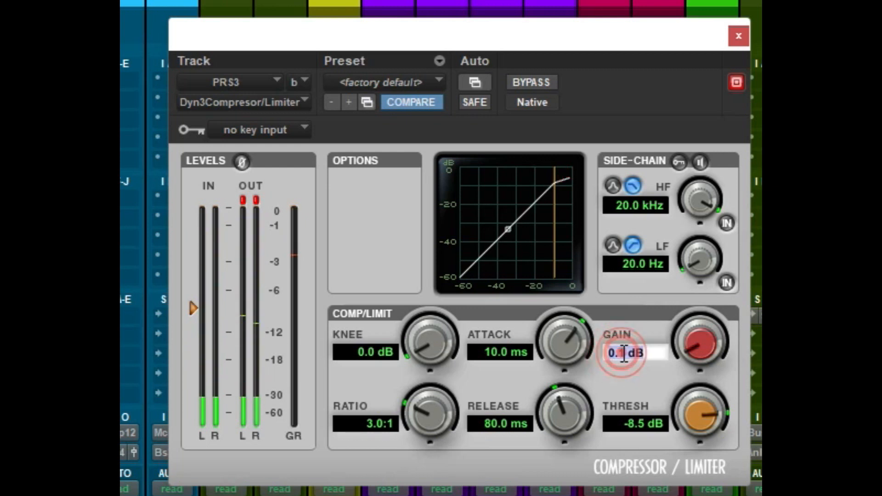
pyautogui.write('1')
pyautogui.press('Return')
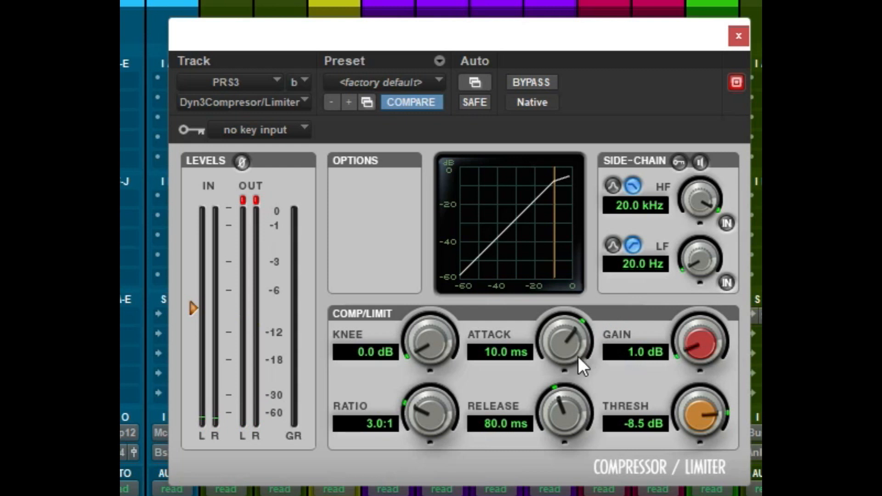
# Shorten the PRS3 compressor's release time to 9 ms
pyautogui.moveTo(562, 406); pyautogui.dragTo(546, 495)
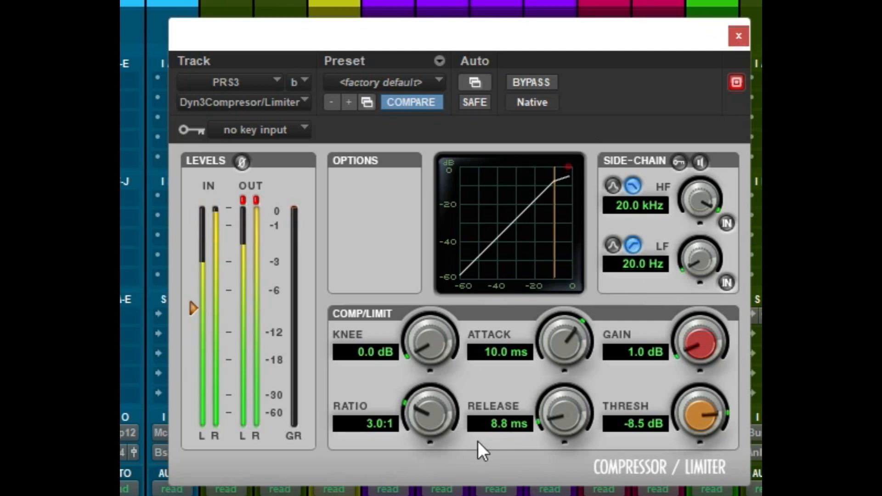
pyautogui.click(491, 404)
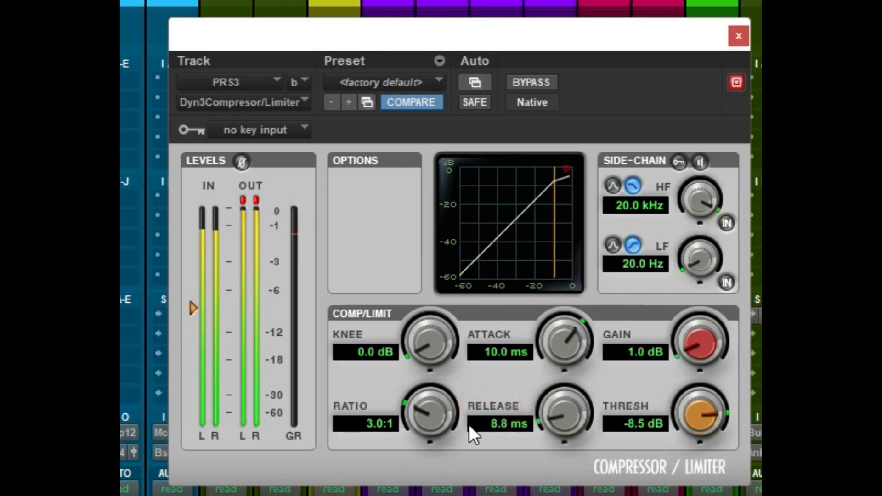
pyautogui.click(484, 418)
pyautogui.write('9')
pyautogui.press('Return')
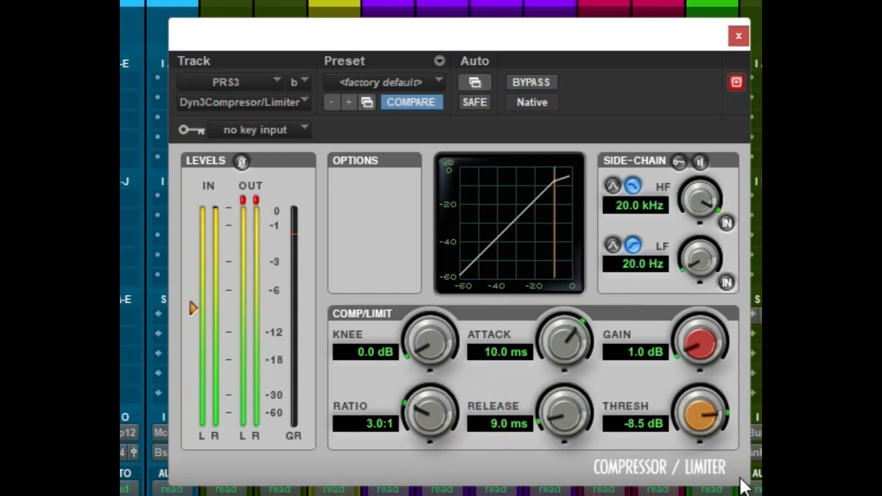
# Set the PRS3 compressor's release time to 10 ms and close the plug-in window
pyautogui.click(496, 423)
pyautogui.doubleClick(496, 423)
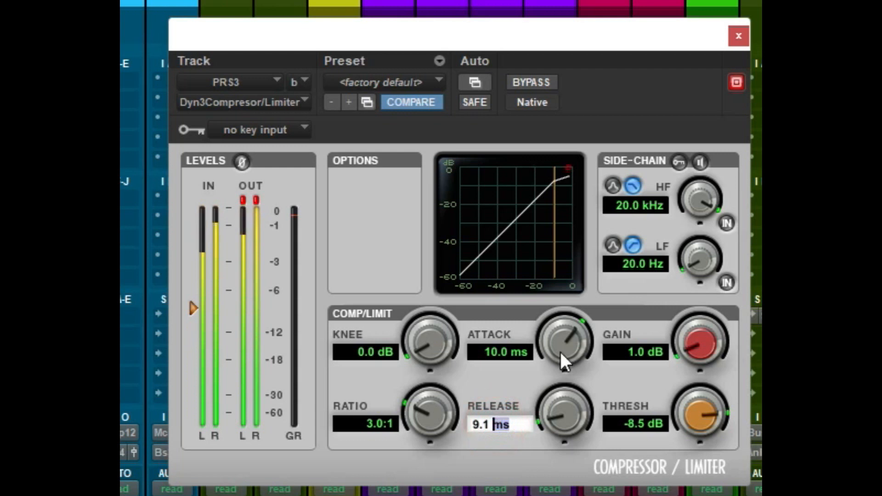
pyautogui.press('BackSpace')
pyautogui.press('BackSpace')
pyautogui.press('BackSpace')
pyautogui.press('BackSpace')
pyautogui.press('BackSpace')
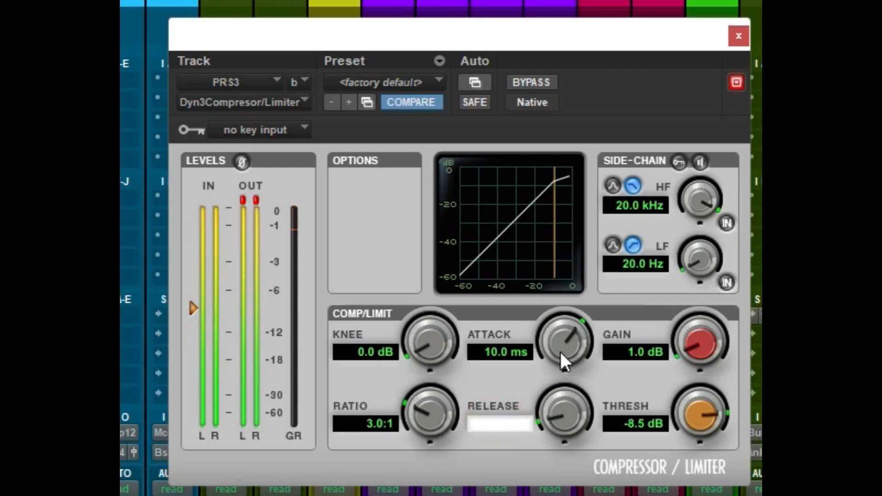
pyautogui.write('10')
pyautogui.press('Return')
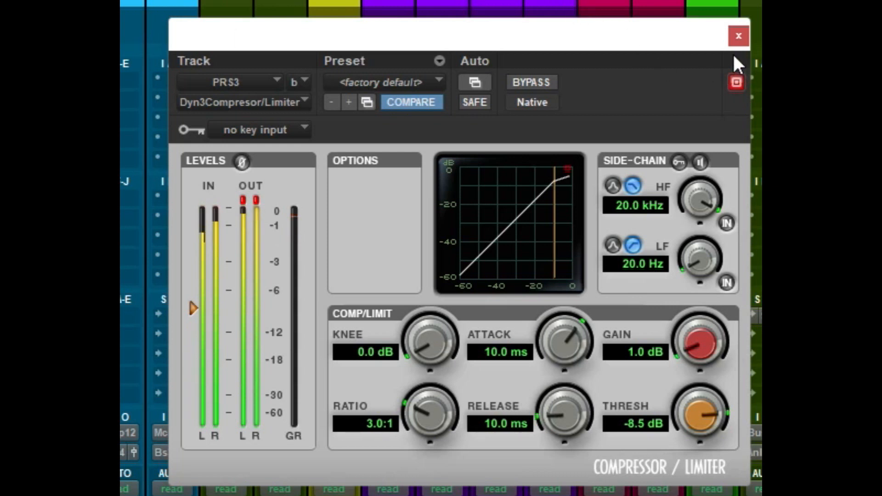
pyautogui.click(744, 20)
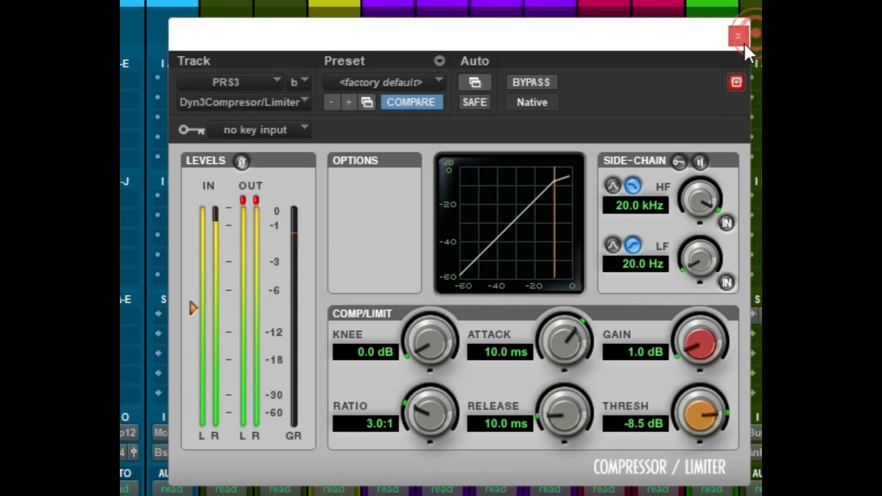
pyautogui.click(737, 37)
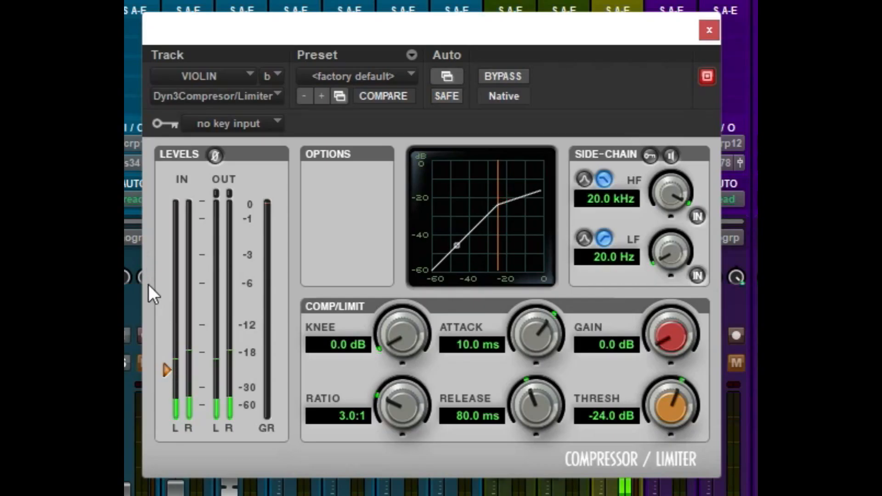
# Set the VIOLIN compressor's threshold to -28 dB, its gain to 1 dB and its release time to 10 ms
pyautogui.moveTo(169, 372); pyautogui.dragTo(172, 381)
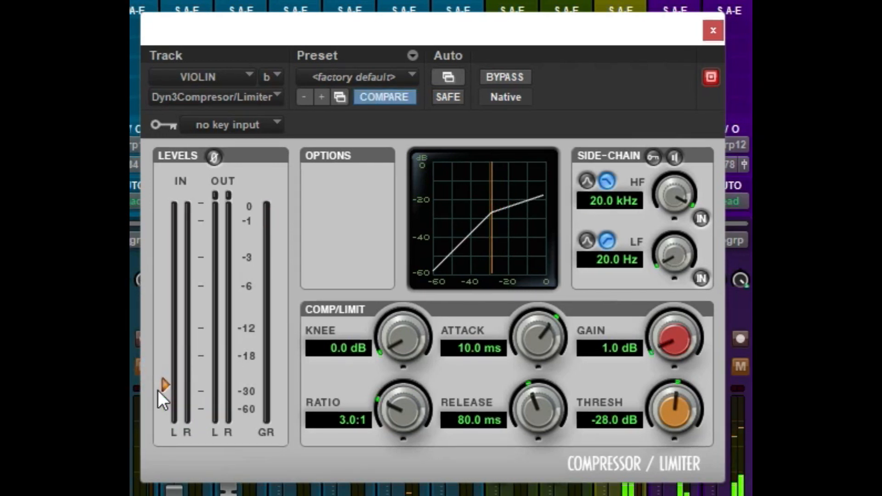
pyautogui.press('space')
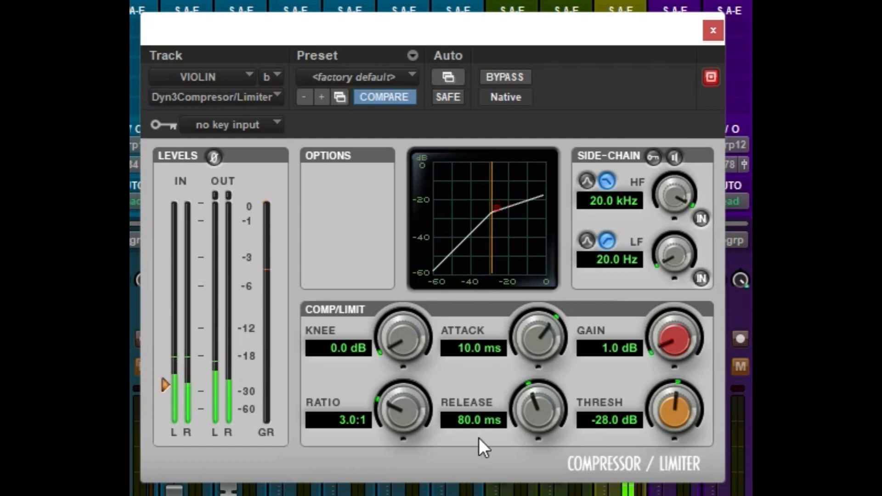
pyautogui.moveTo(470, 425); pyautogui.dragTo(470, 417)
pyautogui.click(470, 420)
pyautogui.write('10')
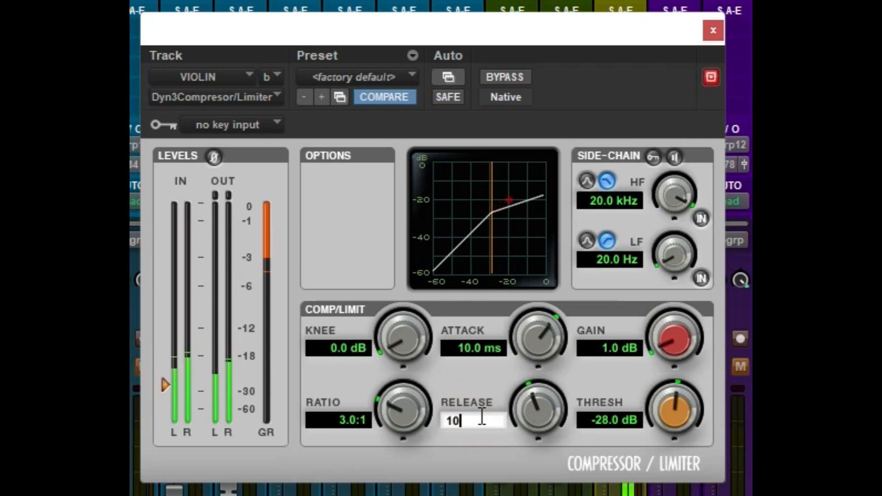
pyautogui.press('Return')
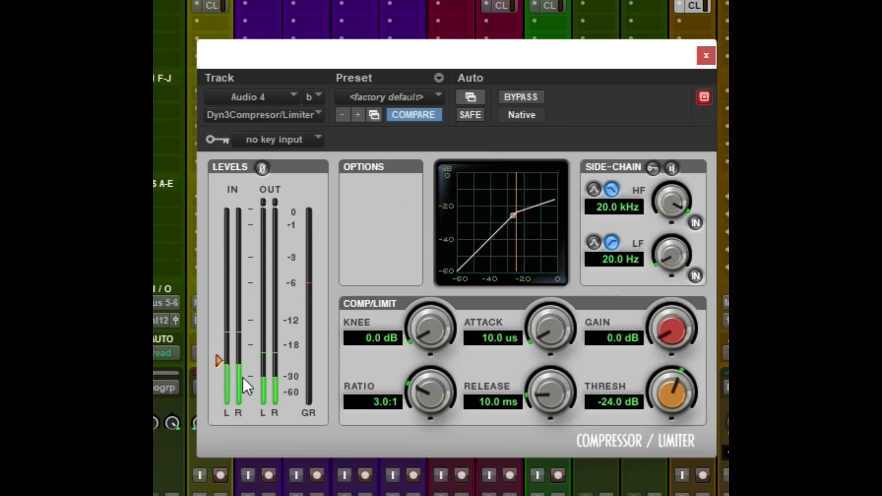
# Set the Audio 4 compressor's threshold to -23.2 dB, gain to 1 dB and release to 5 ms, and close the plug-in window
pyautogui.moveTo(221, 362); pyautogui.dragTo(220, 359)
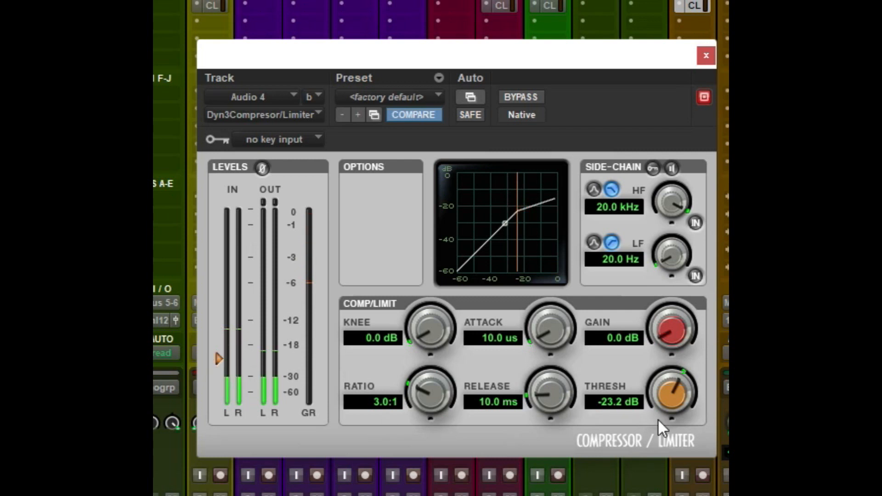
pyautogui.click(605, 334)
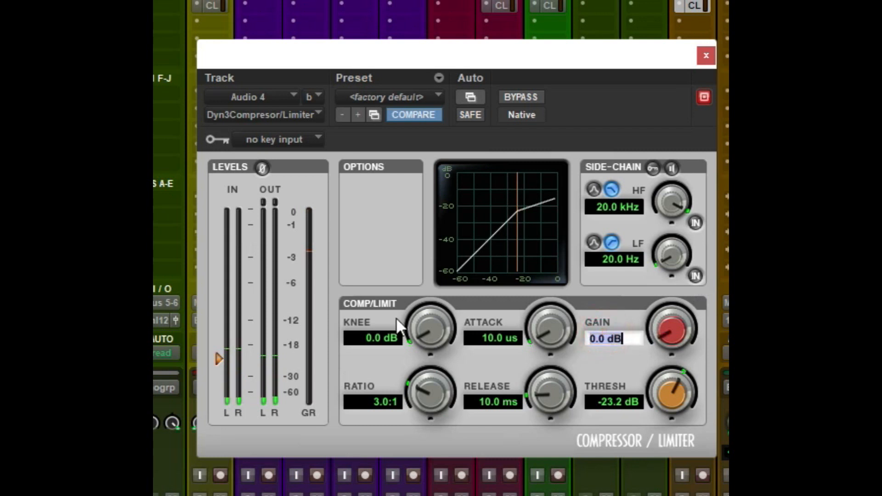
pyautogui.write('1')
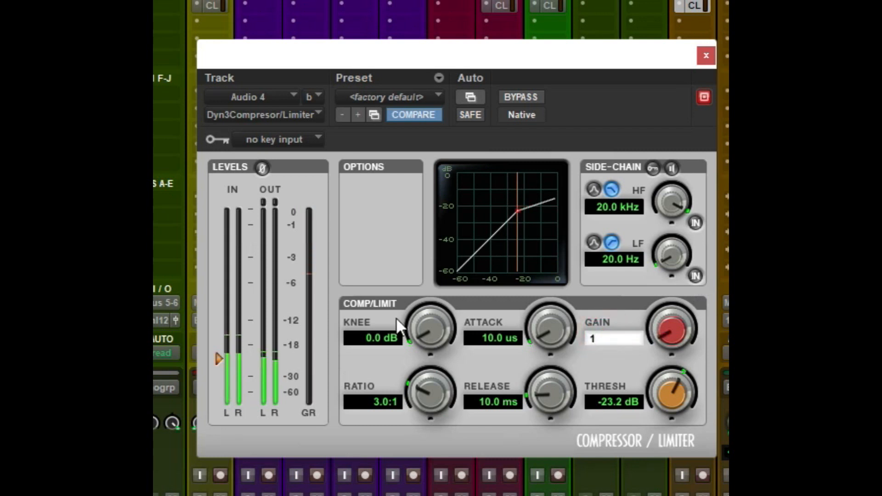
pyautogui.press('Return')
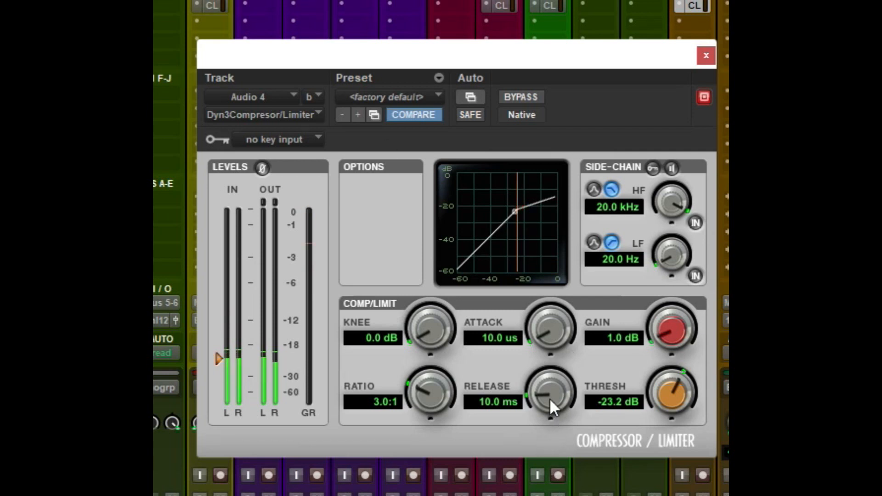
pyautogui.moveTo(550, 387); pyautogui.dragTo(569, 434)
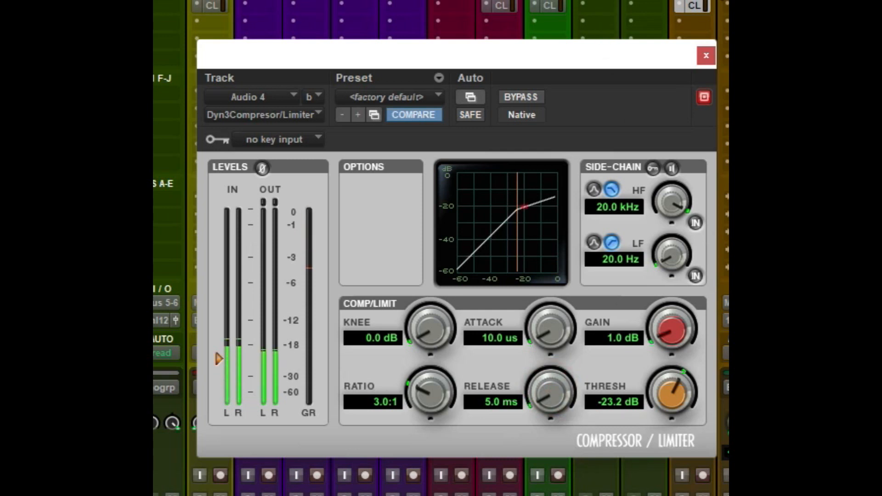
pyautogui.click(704, 57)
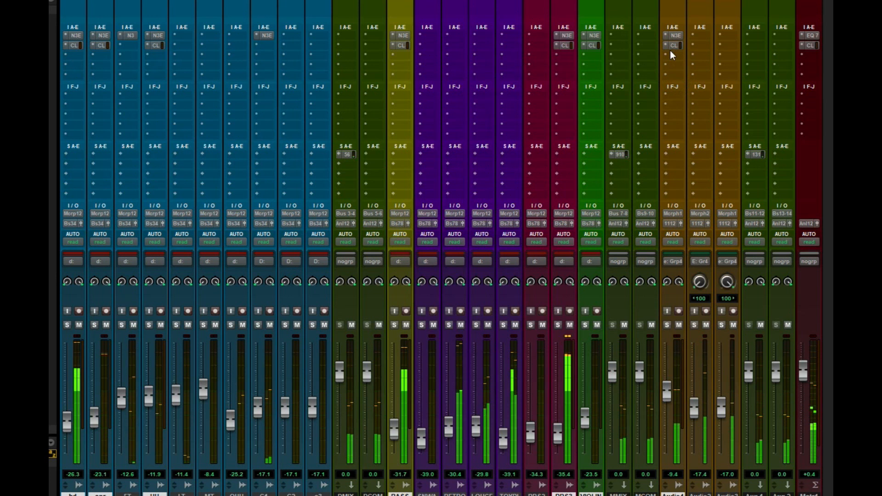
# Insert the stereo CLA-2A in the Audio 4 track's third insert slot, lower its gain to about 30 and fine-tune the peak reduction
pyautogui.click(670, 54)
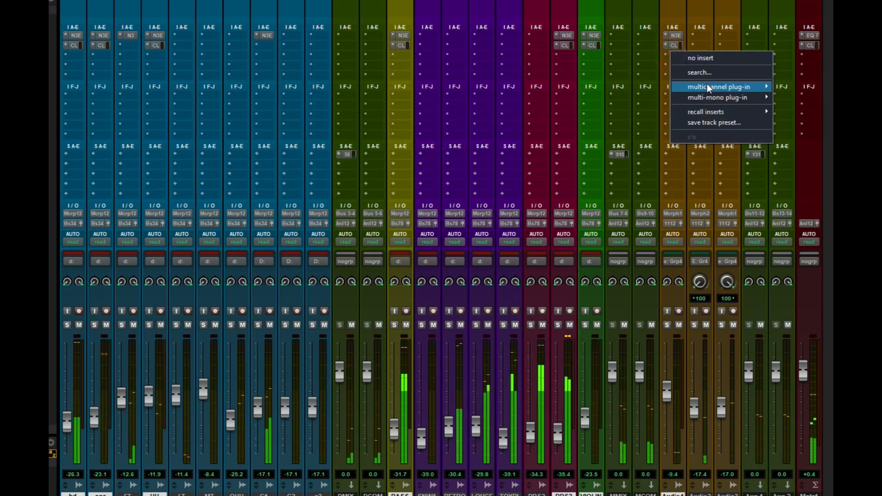
pyautogui.moveTo(708, 85)
pyautogui.moveTo(783, 98)
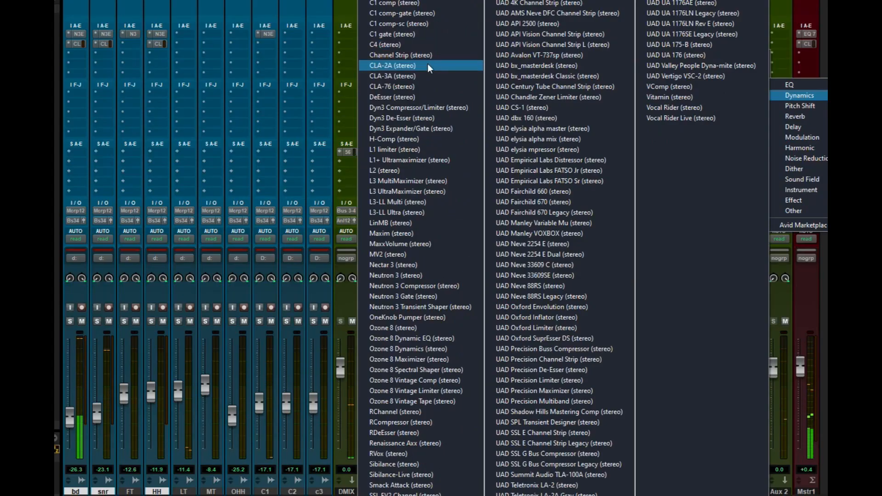
pyautogui.click(428, 64)
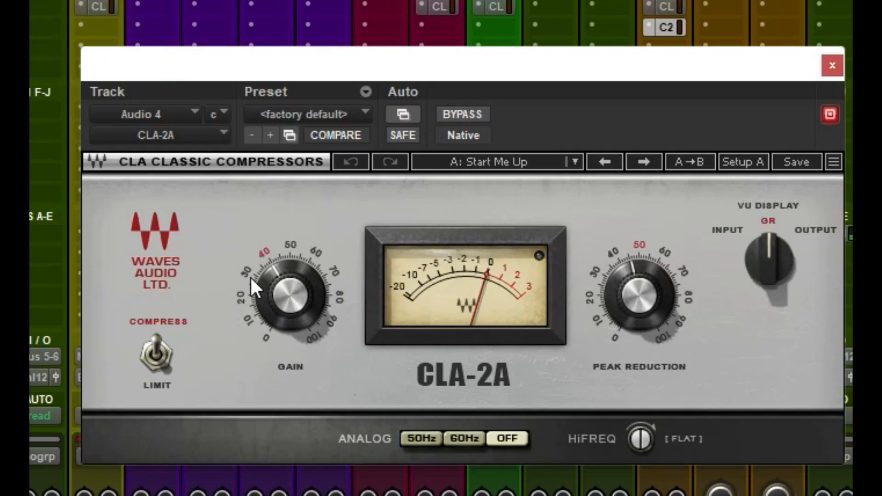
pyautogui.moveTo(274, 289); pyautogui.dragTo(273, 302)
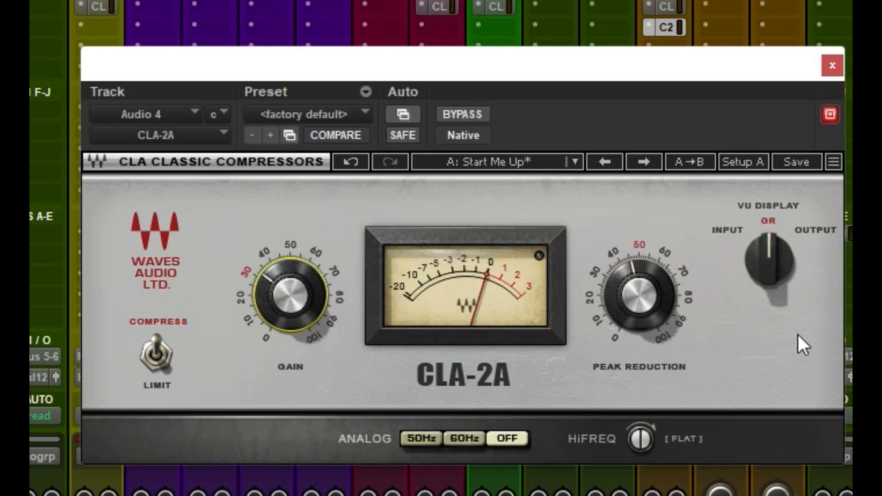
pyautogui.moveTo(628, 274)
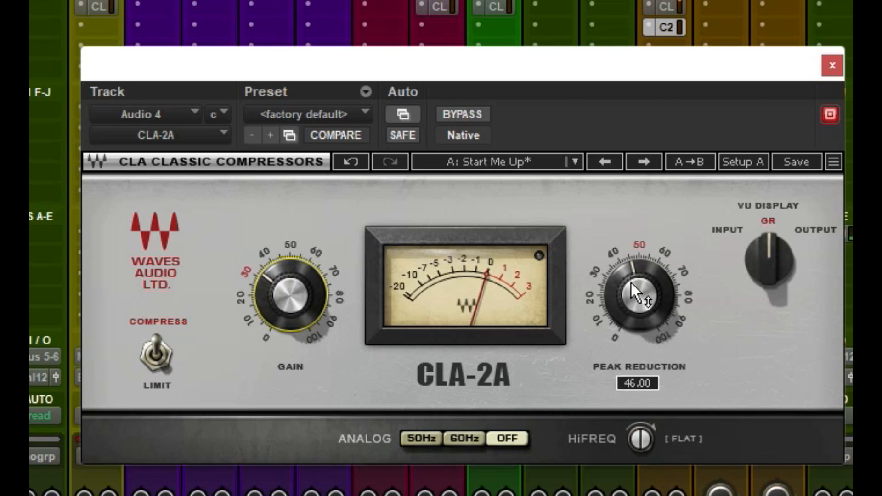
pyautogui.click(639, 288)
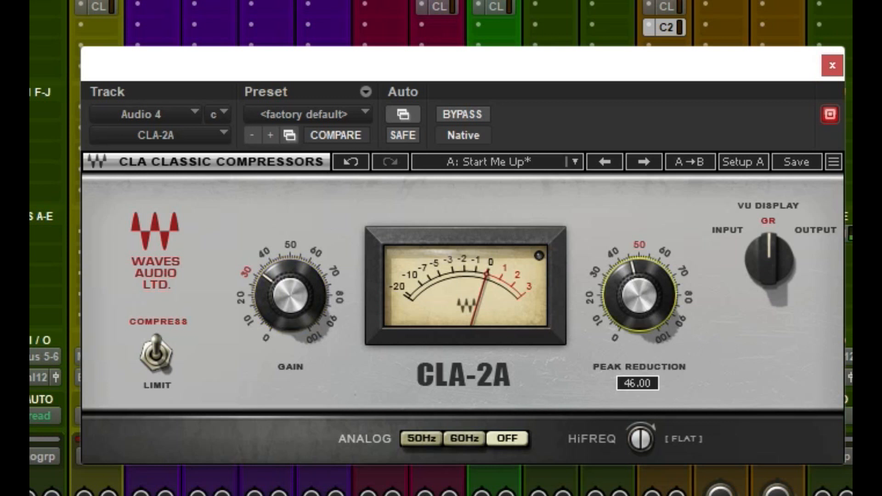
pyautogui.moveTo(638, 288)
pyautogui.mouseDown()
pyautogui.moveTo(638, 297)
pyautogui.moveTo(639, 286)
pyautogui.mouseUp()
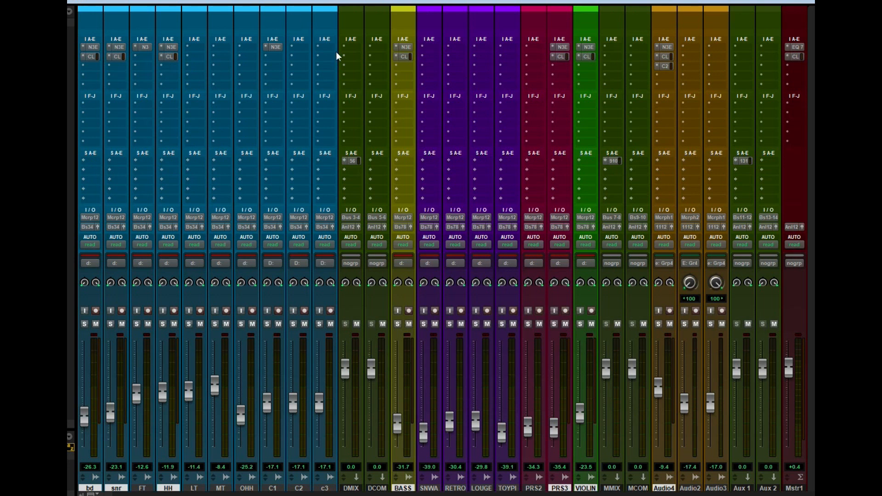
# Insert the stereo SSLComp in the DCOMP track's first insert slot and adjust its release to a faster setting
pyautogui.click(379, 45)
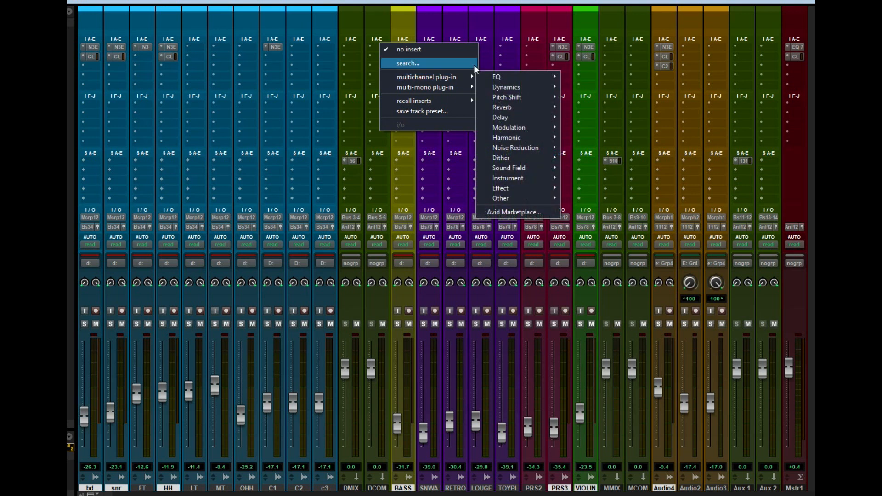
pyautogui.moveTo(470, 74)
pyautogui.moveTo(542, 85)
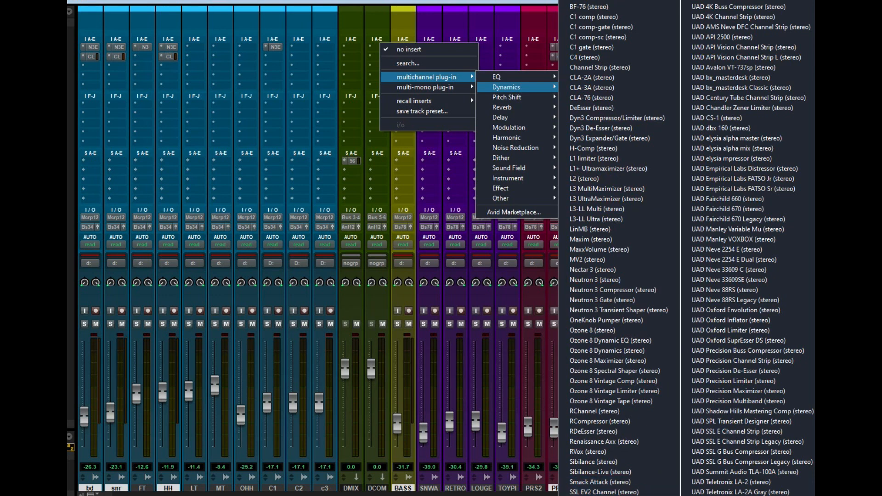
pyautogui.click(597, 495)
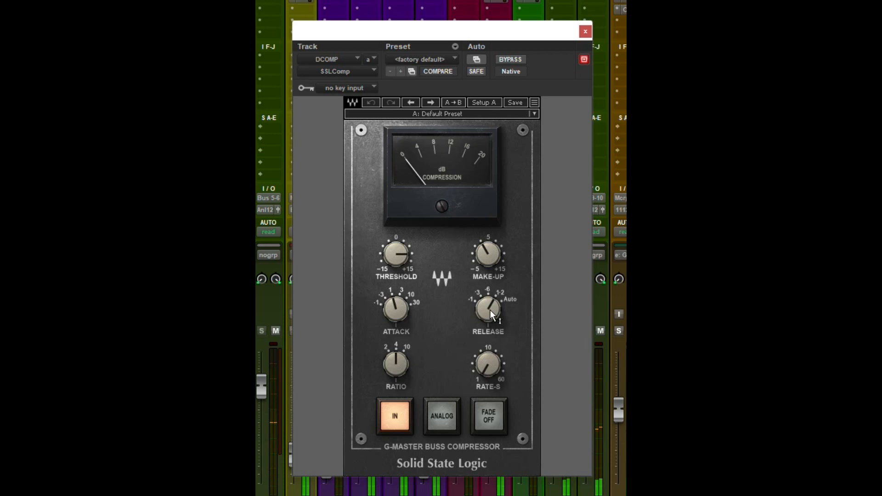
pyautogui.click(476, 308)
pyautogui.moveTo(488, 309); pyautogui.dragTo(442, 310)
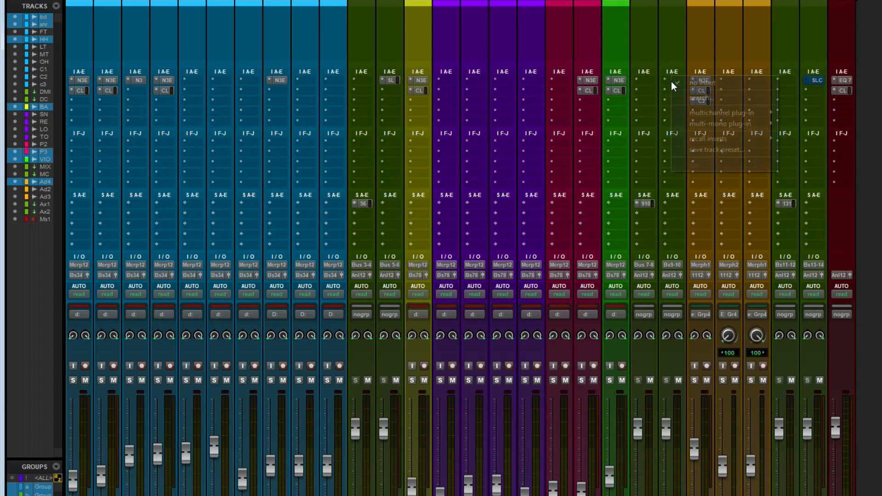
# Insert the stereo SSLComp in the MCOMP track's first insert slot, shorten its release and play the mix
pyautogui.click(671, 81)
pyautogui.moveTo(728, 118)
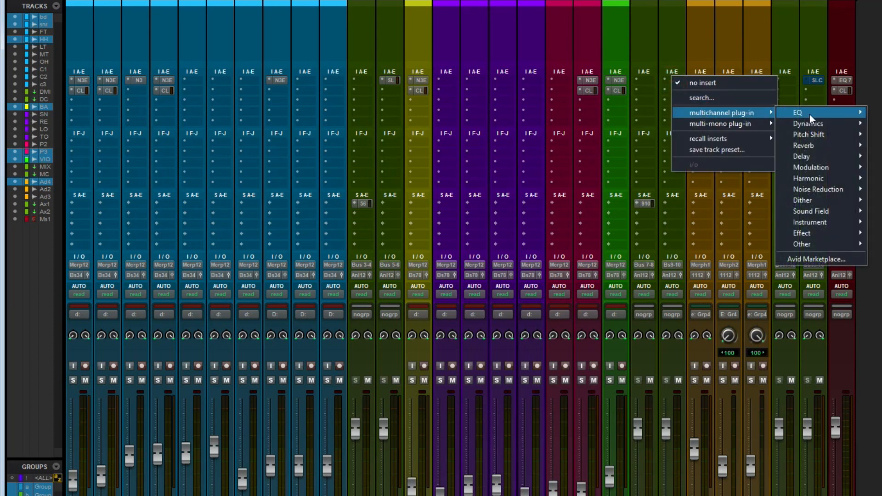
pyautogui.moveTo(815, 121)
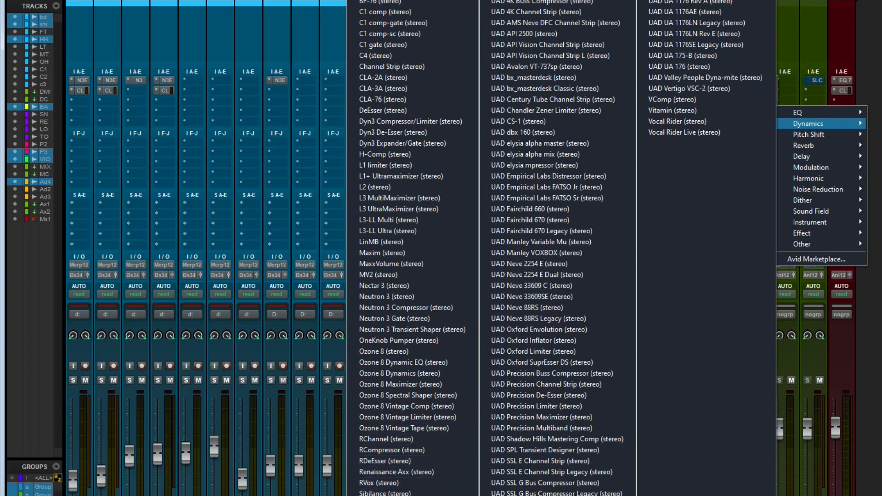
pyautogui.click(382, 495)
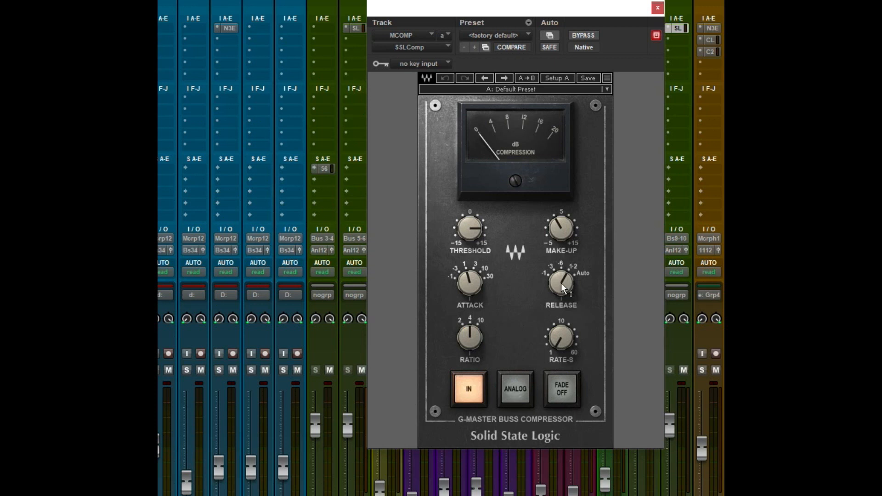
pyautogui.moveTo(561, 283); pyautogui.dragTo(561, 309)
pyautogui.press('space')
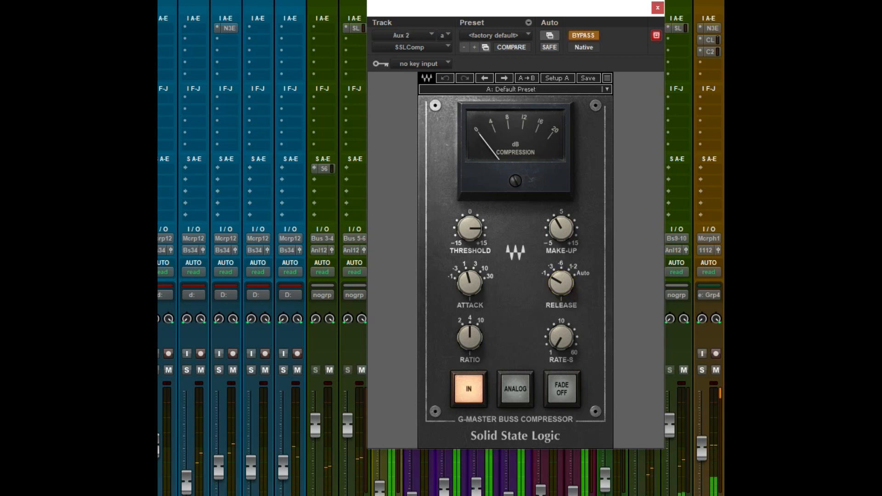
# Compare the mix with the Aux 2 track's SSLComp bypassed and active, then close the plug-in window
pyautogui.click(583, 35)
pyautogui.click(657, 8)
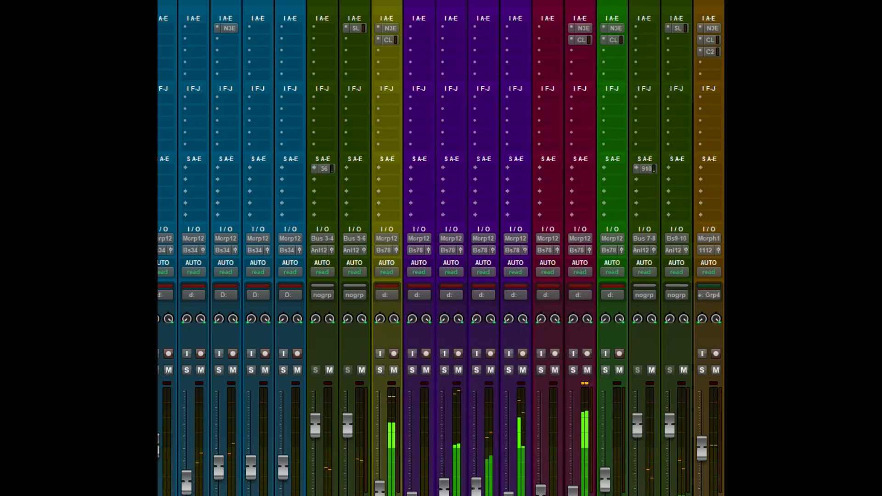
pyautogui.click(355, 28)
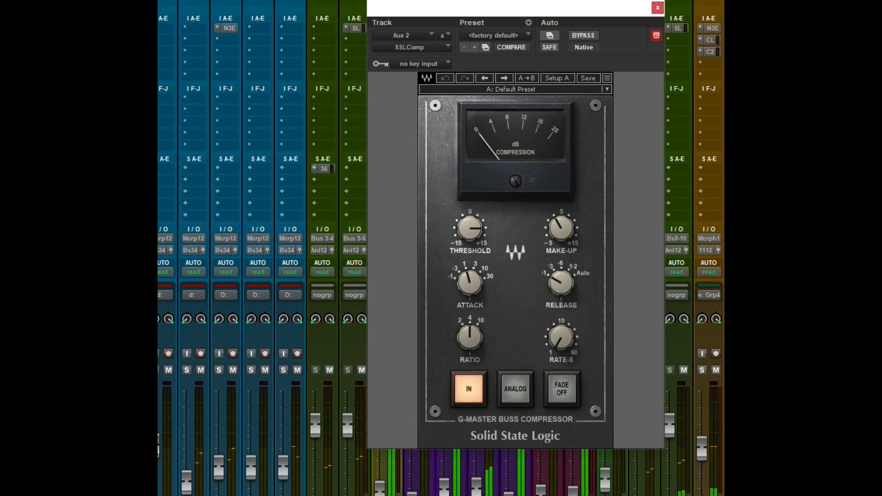
pyautogui.click(657, 10)
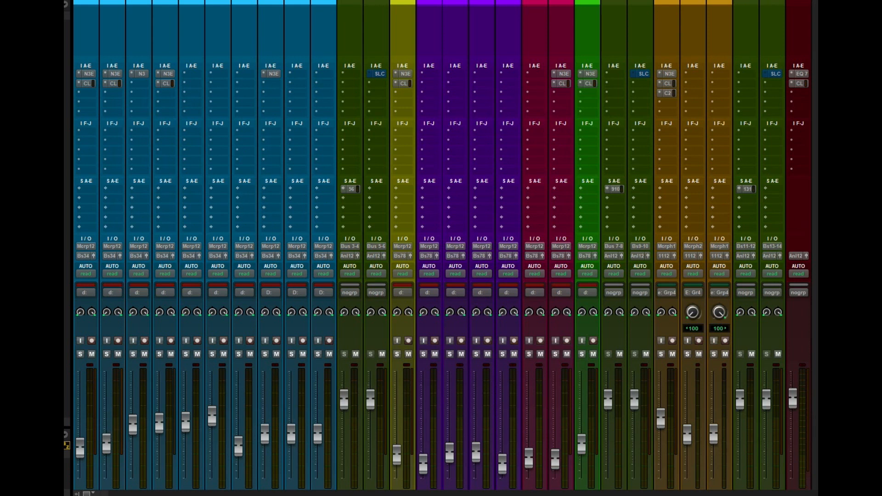
# Play the full mix and compare it with the SSLComp inserts on DCOMP, MCOMP and Aux 2 active and bypassed
pyautogui.press('space')
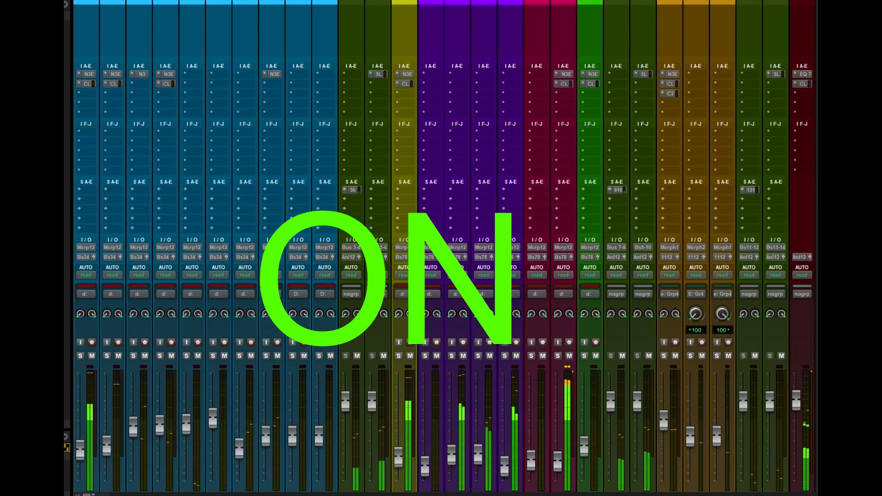
pyautogui.hotkey('shift', 'a')
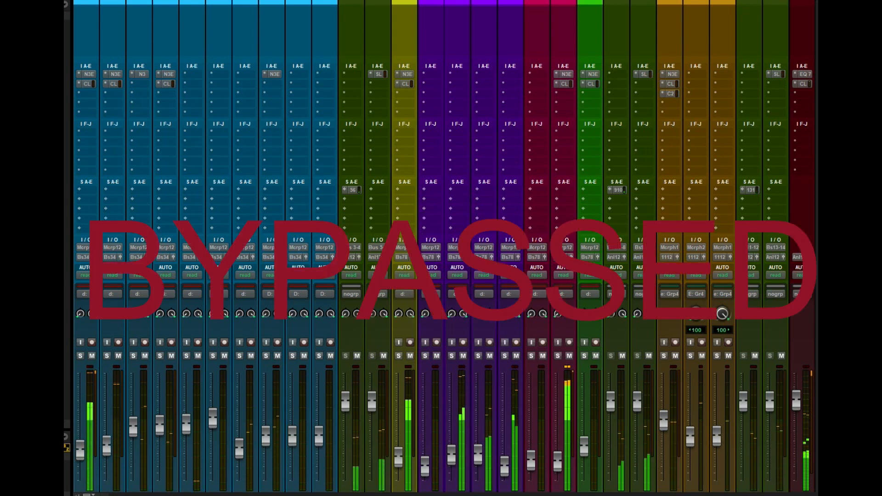
pyautogui.hotkey('shift', 'c')
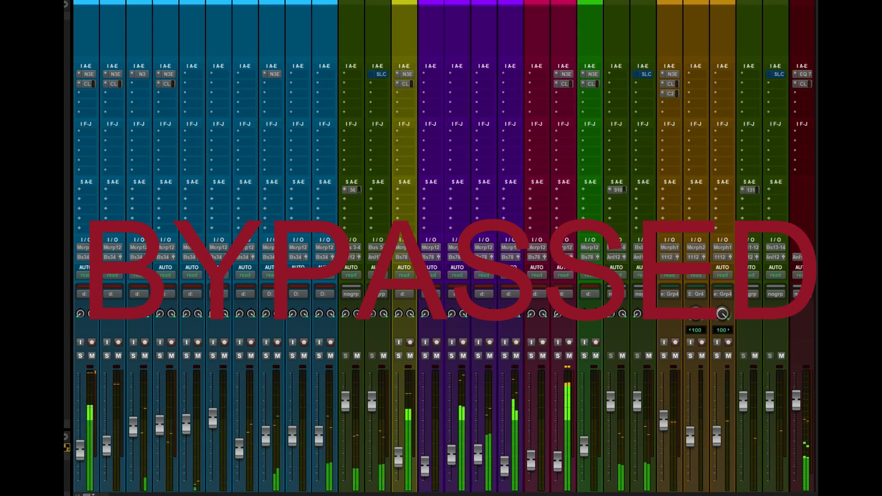